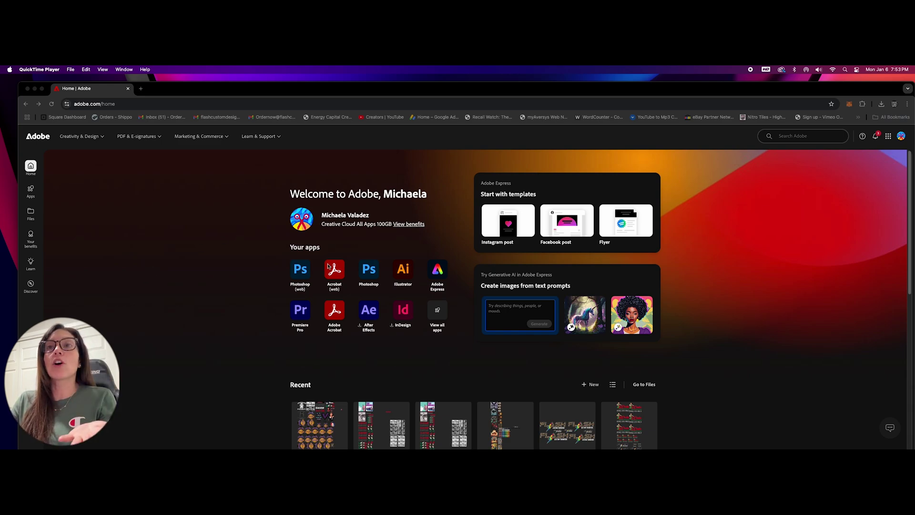
- Launch Photoshop (Beta) on the desktop from the Creative Cloud Apps page
{"action": "left_click", "coordinate": [33, 193]}
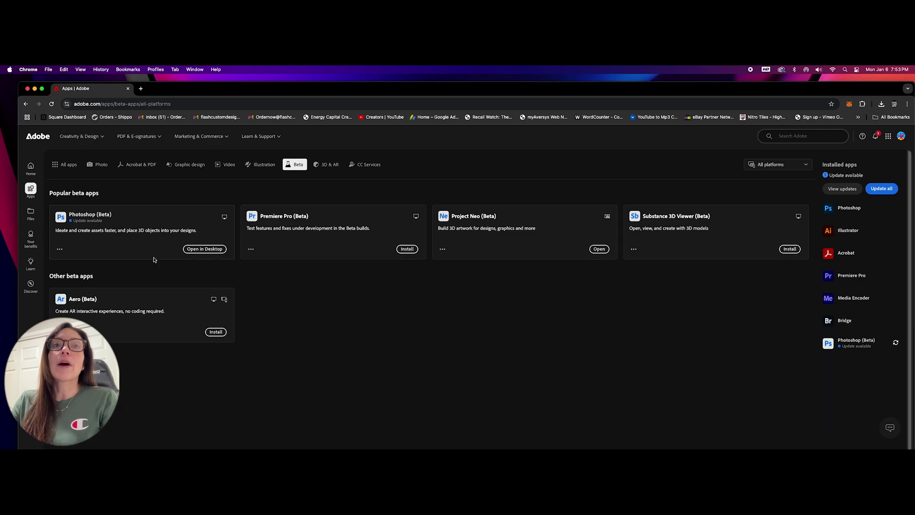
{"action": "left_click", "coordinate": [205, 249]}
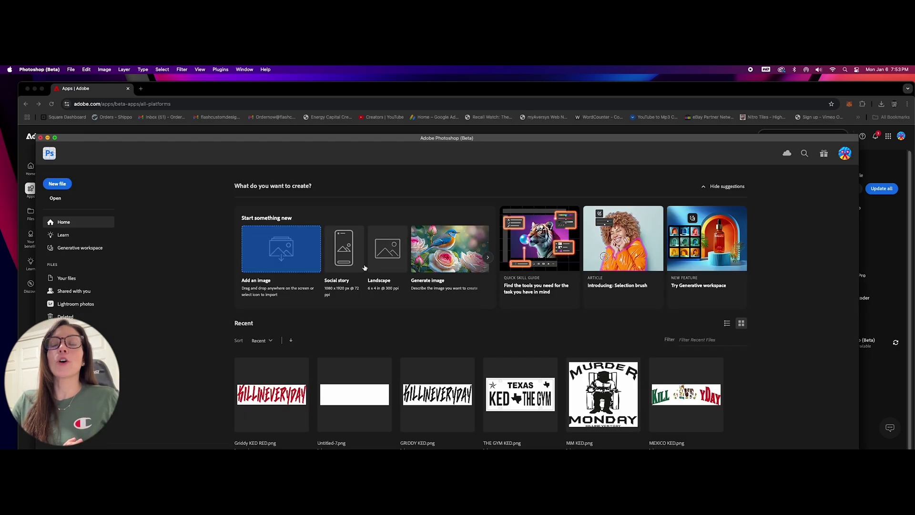
- Open Griddy KED RED.png from Downloads in Photoshop (Beta)
{"action": "left_click_drag", "start_coordinate": [511, 139], "coordinate": [507, 93]}
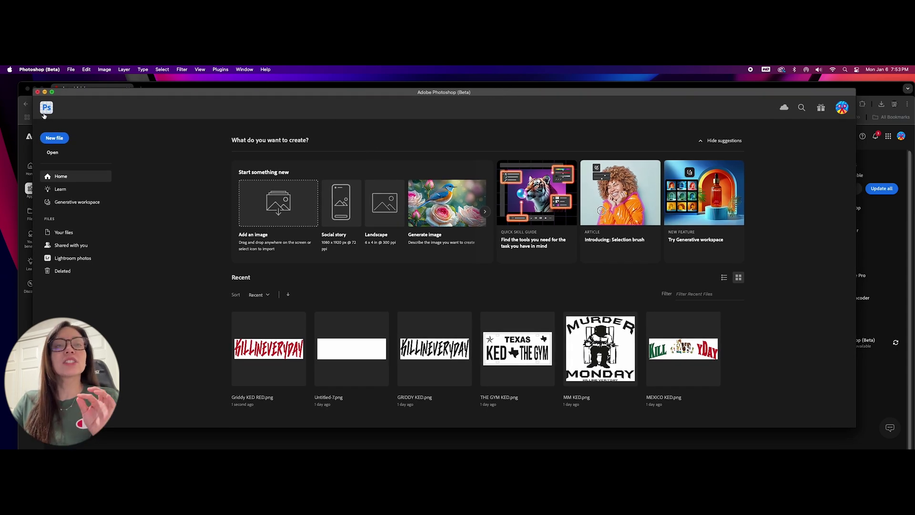
{"action": "left_click", "coordinate": [56, 156]}
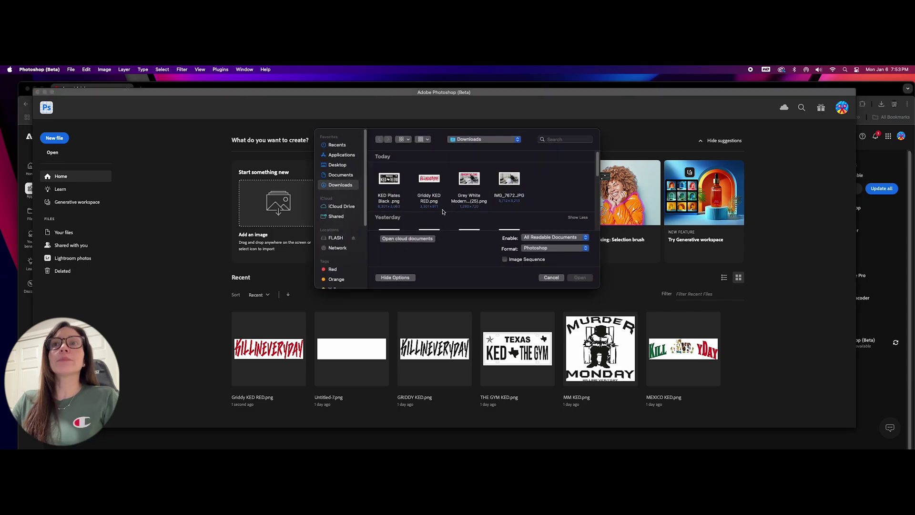
{"action": "left_click", "coordinate": [431, 188]}
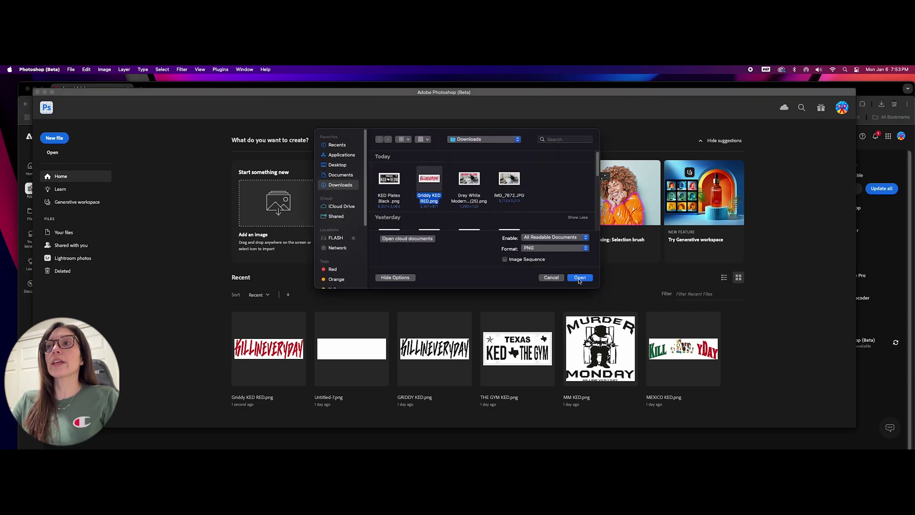
{"action": "left_click", "coordinate": [579, 278]}
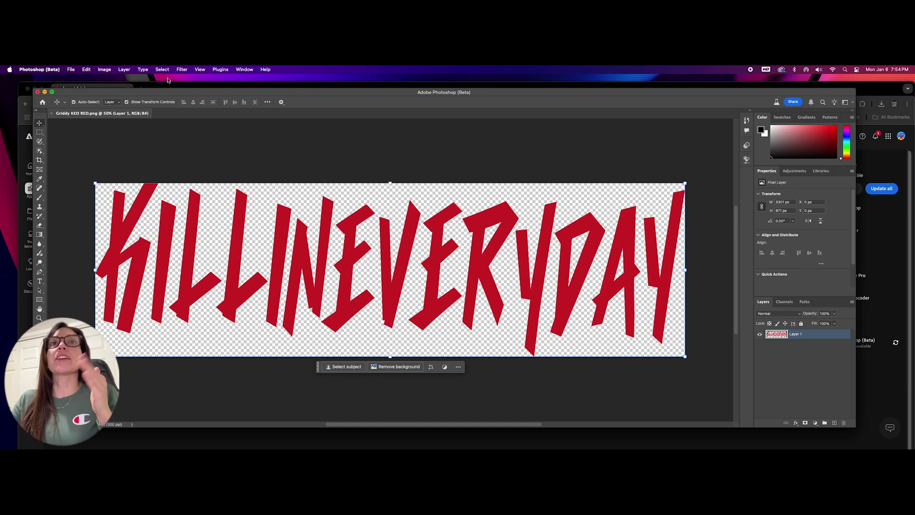
- Apply the Embroidery parametric filter to the red KILLINEVERYDAY lettering
{"action": "left_click", "coordinate": [183, 70]}
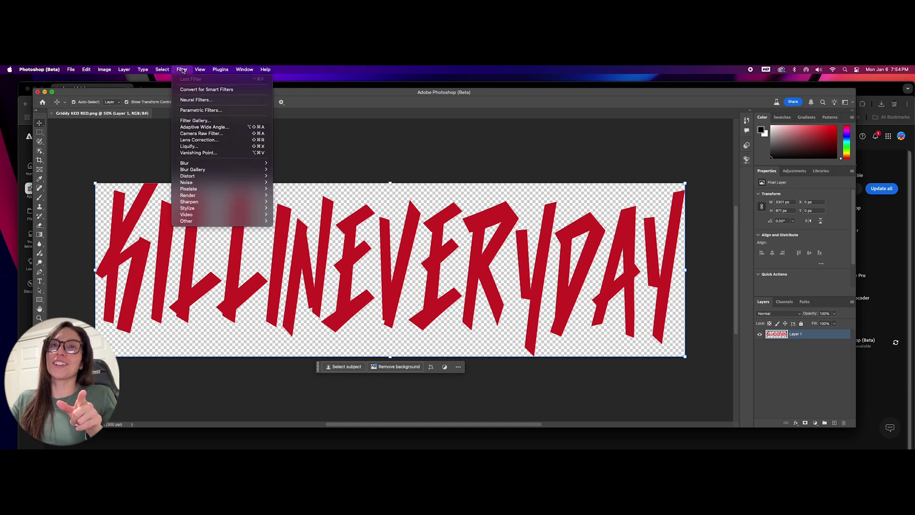
{"action": "left_click", "coordinate": [191, 111]}
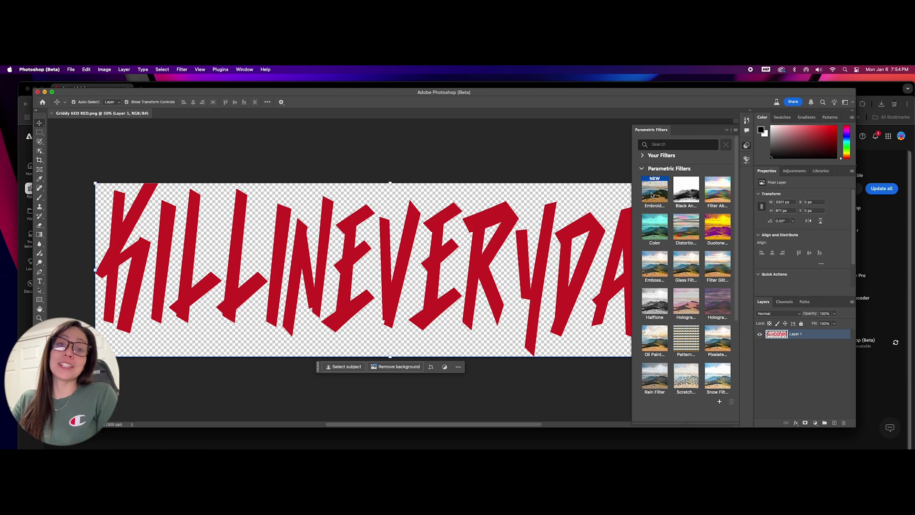
{"action": "left_click", "coordinate": [652, 195]}
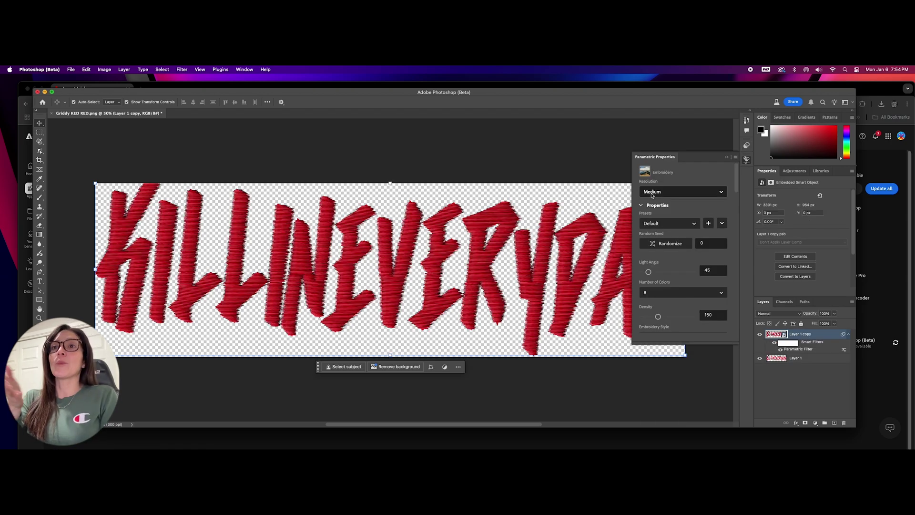
{"action": "left_click", "coordinate": [658, 316]}
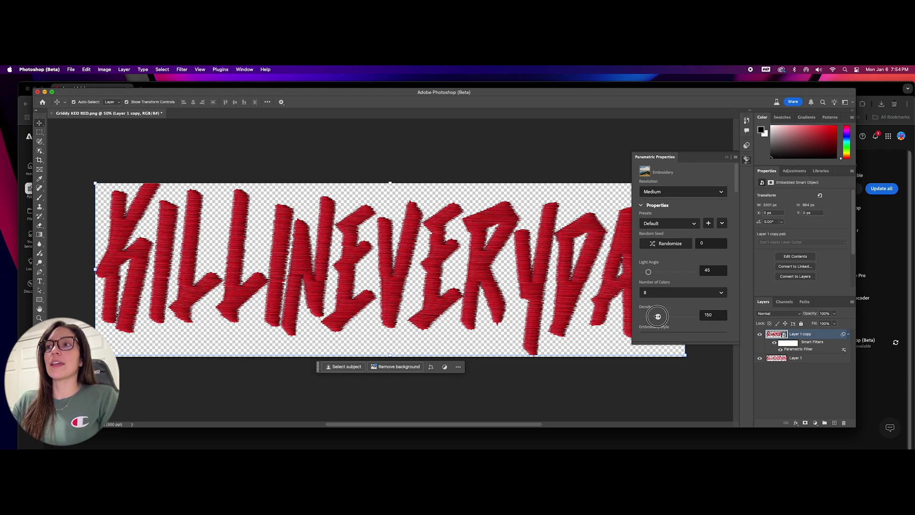
{"action": "left_click_drag", "start_coordinate": [658, 316], "coordinate": [642, 316]}
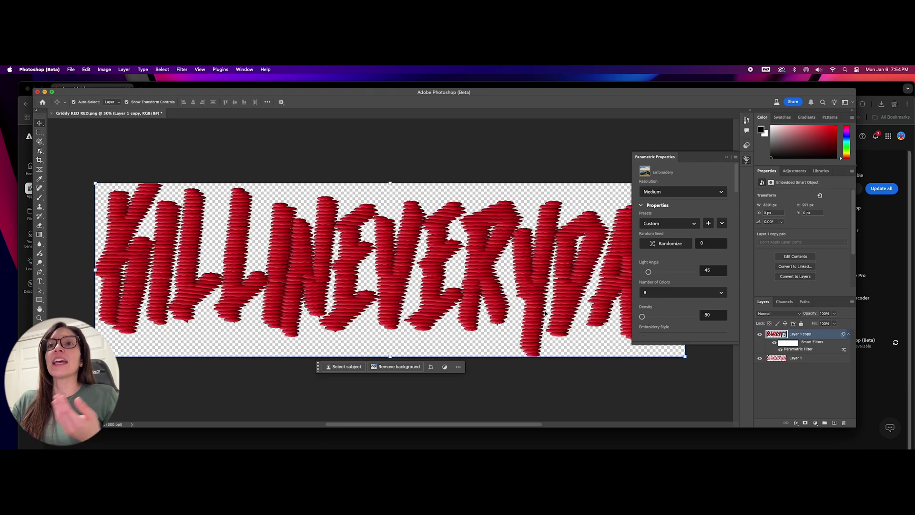
{"action": "scroll", "coordinate": [334, 324], "scroll_direction": "down", "scroll_amount": 1}
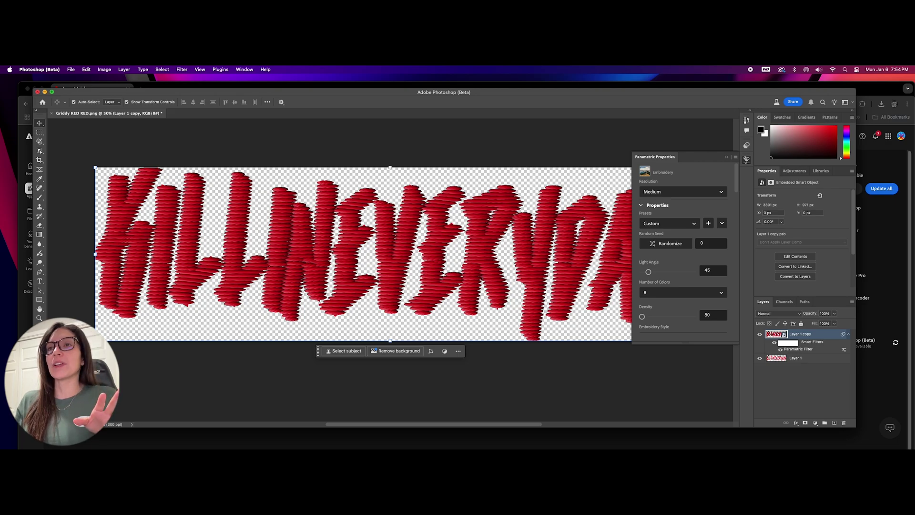
{"action": "key", "text": "super+1"}
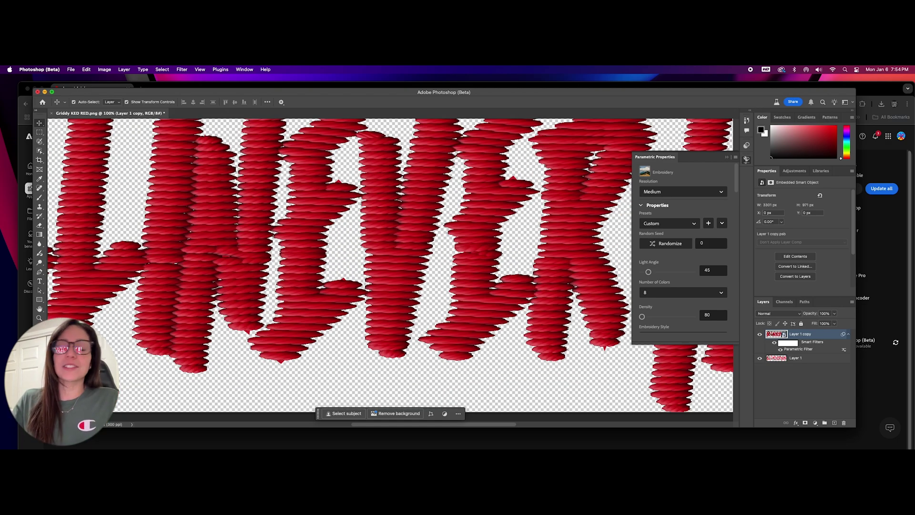
{"action": "key", "text": "super+minus"}
{"action": "key", "text": "super+minus"}
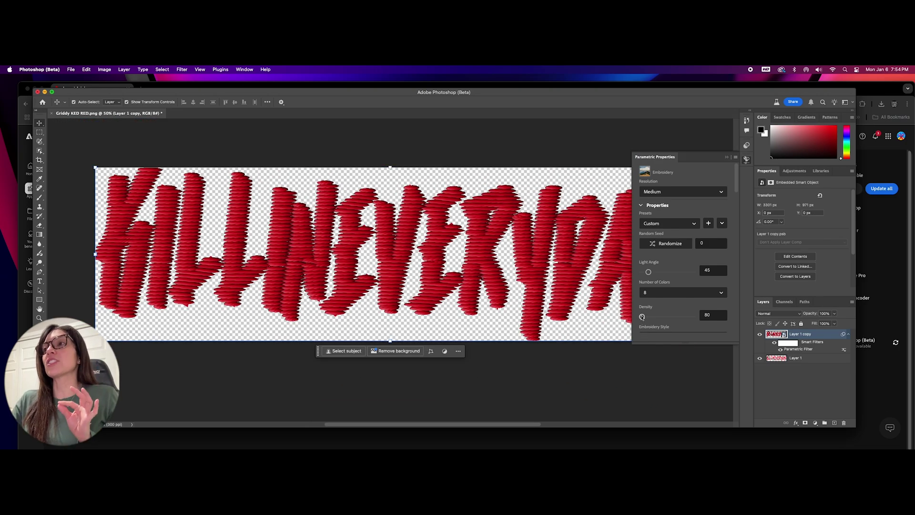
{"action": "left_click_drag", "start_coordinate": [642, 317], "coordinate": [693, 315]}
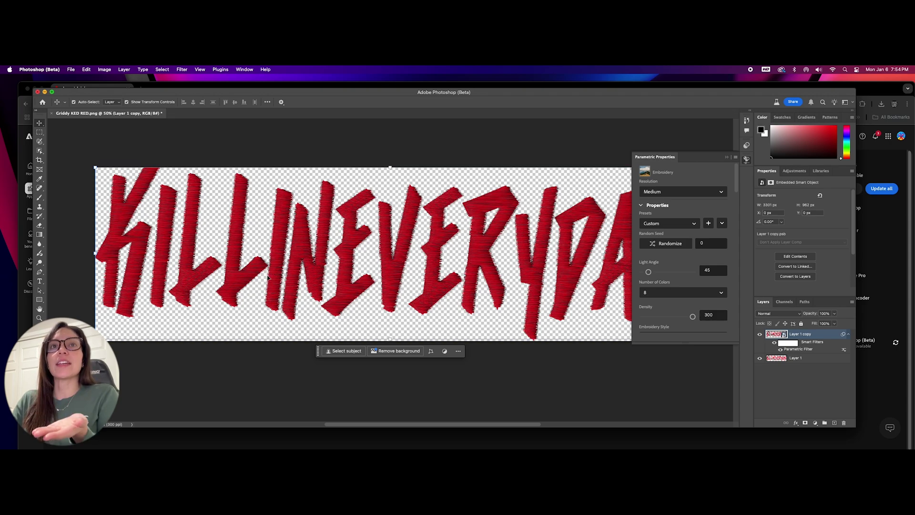
{"action": "left_click", "coordinate": [714, 314]}
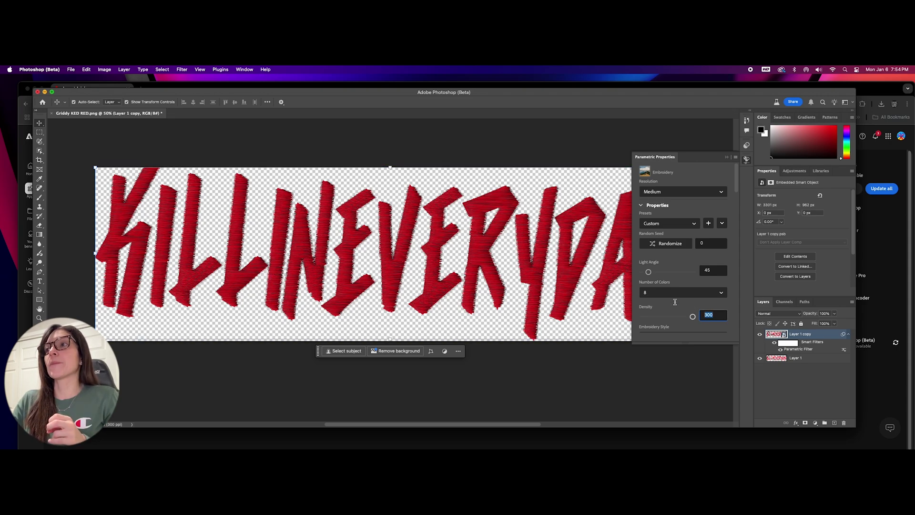
{"action": "type", "text": "150"}
{"action": "key", "text": "Return"}
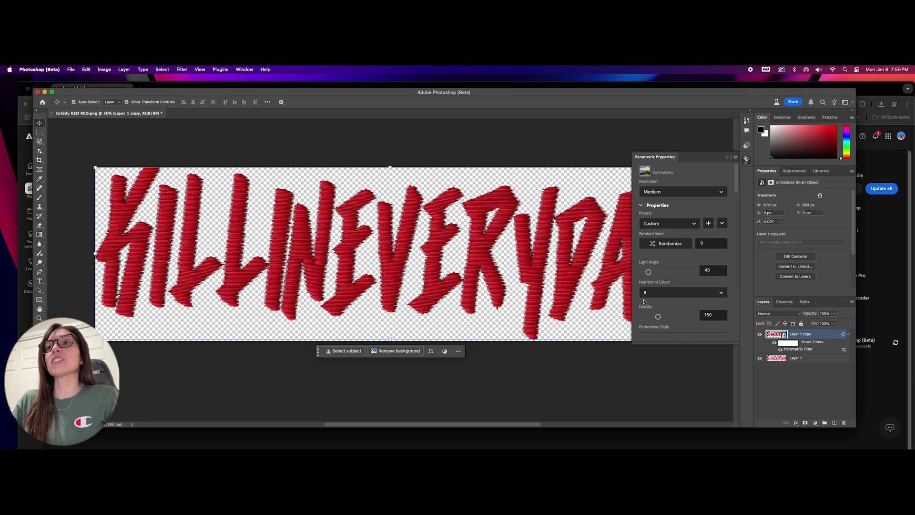
- Open the Mexico-flag logo image MEXICO KED.png as a new document
{"action": "left_click", "coordinate": [71, 71]}
{"action": "left_click", "coordinate": [76, 86]}
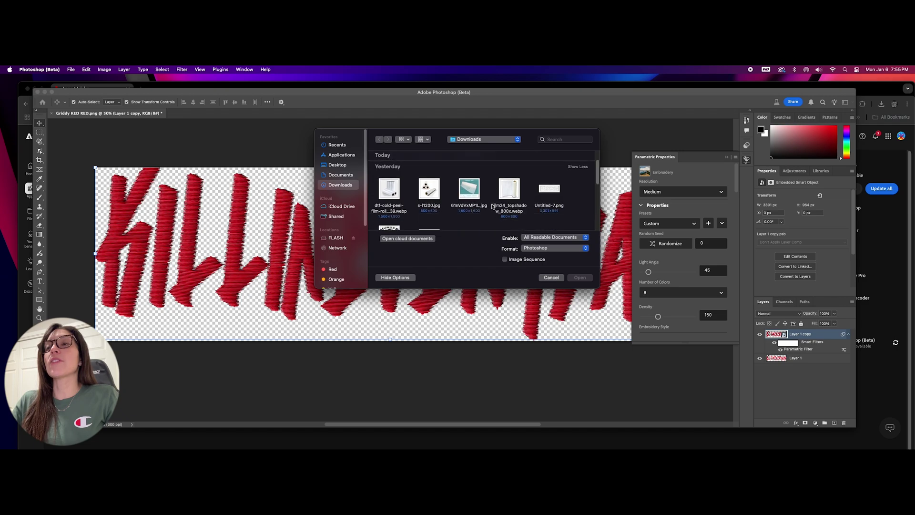
{"action": "left_click", "coordinate": [500, 204]}
{"action": "left_click", "coordinate": [576, 279]}
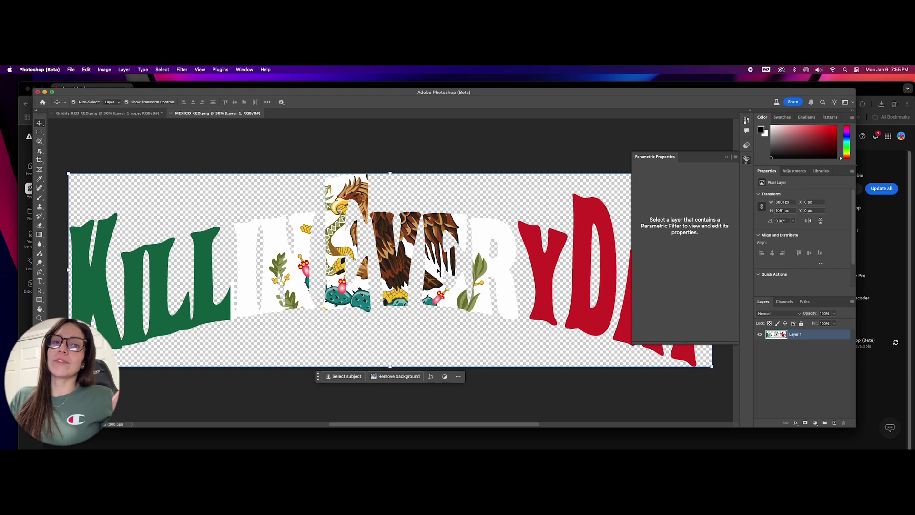
- Apply the Embroidery parametric filter to the Mexico artwork with density 150
{"action": "left_click", "coordinate": [728, 159]}
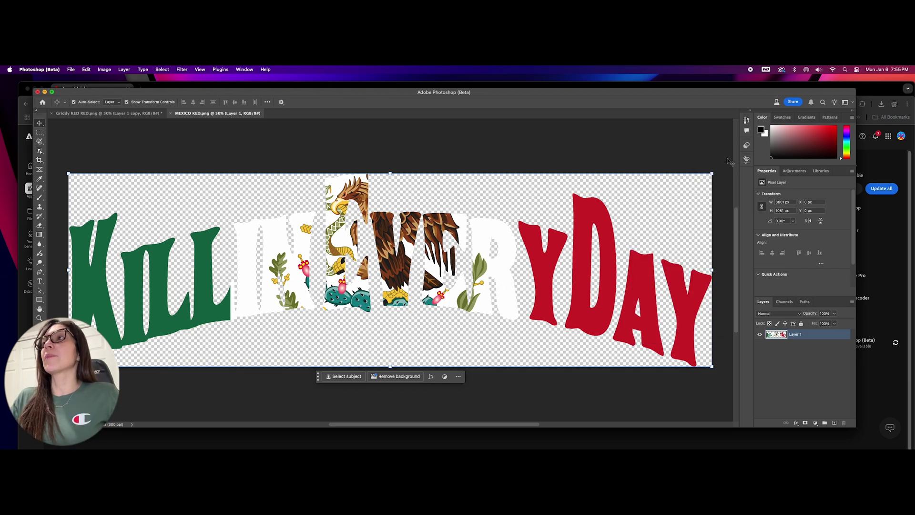
{"action": "left_click", "coordinate": [182, 70]}
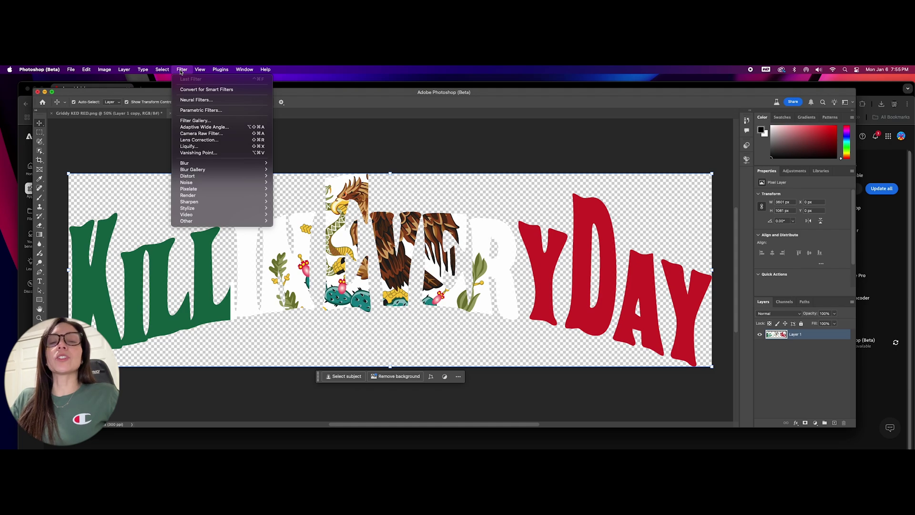
{"action": "left_click", "coordinate": [201, 110]}
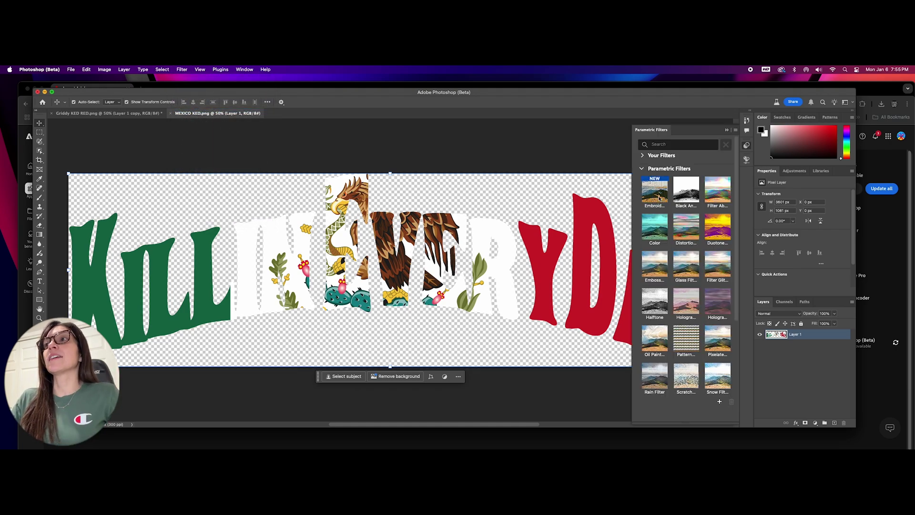
{"action": "left_click", "coordinate": [660, 198]}
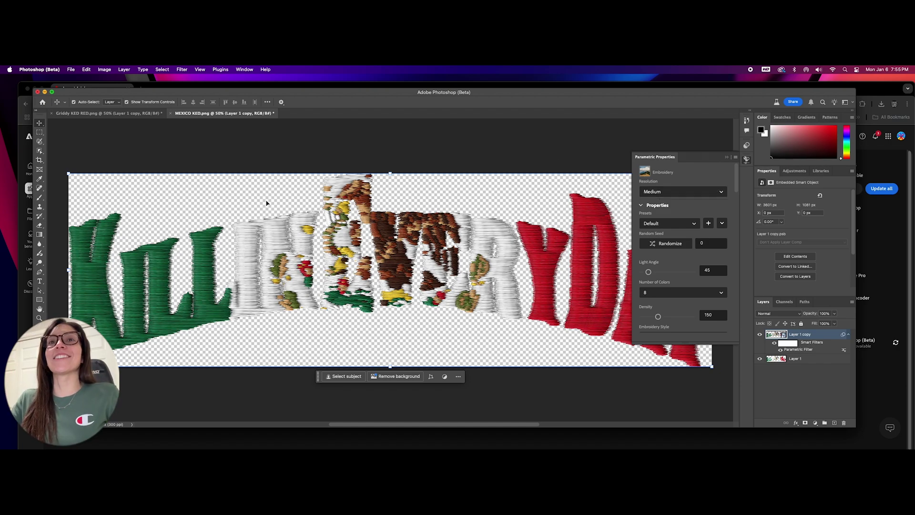
{"action": "left_click_drag", "start_coordinate": [658, 316], "coordinate": [710, 316]}
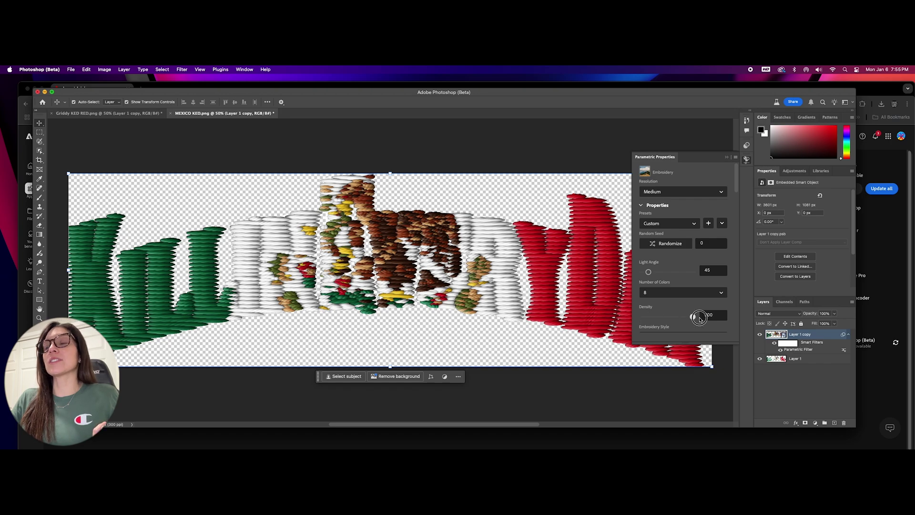
{"action": "double_click", "coordinate": [713, 315]}
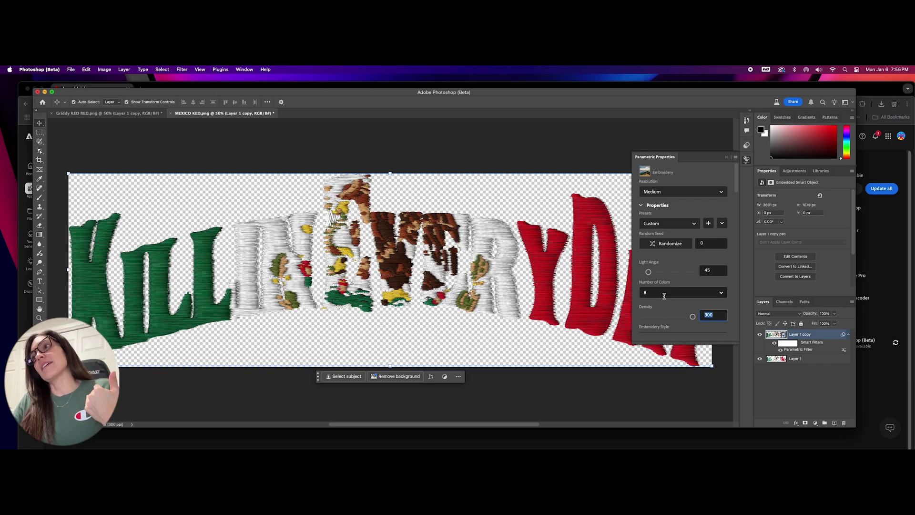
{"action": "type", "text": "150"}
{"action": "key", "text": "Return"}
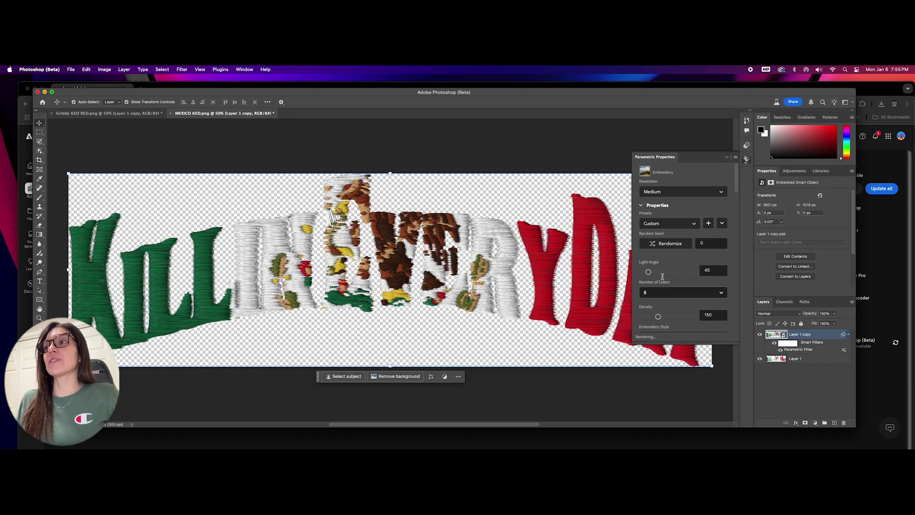
- Open the Texas plate image KED Plates Black .png
{"action": "left_click", "coordinate": [69, 70]}
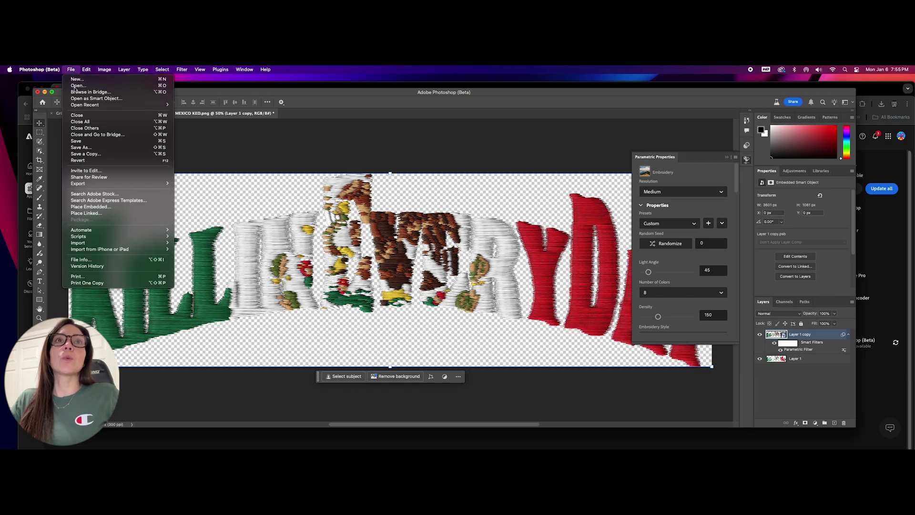
{"action": "left_click", "coordinate": [75, 86]}
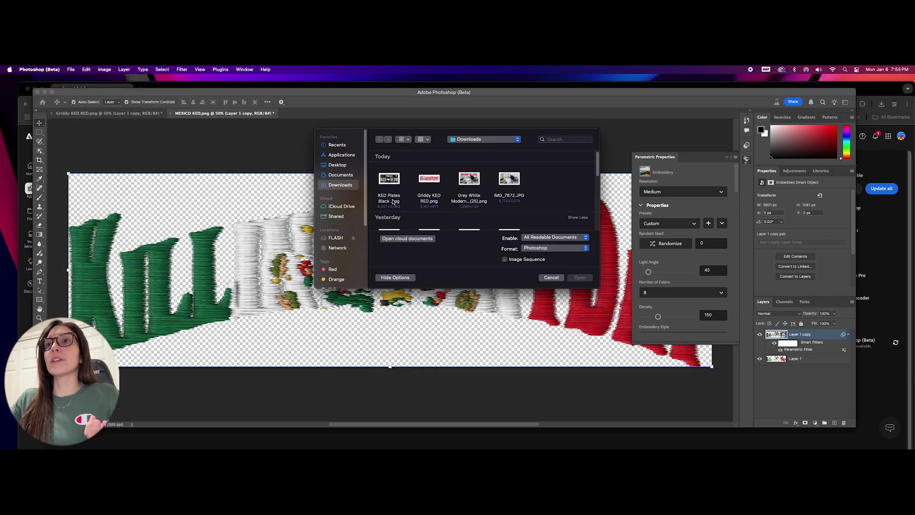
{"action": "left_click", "coordinate": [389, 184]}
{"action": "left_click", "coordinate": [579, 278]}
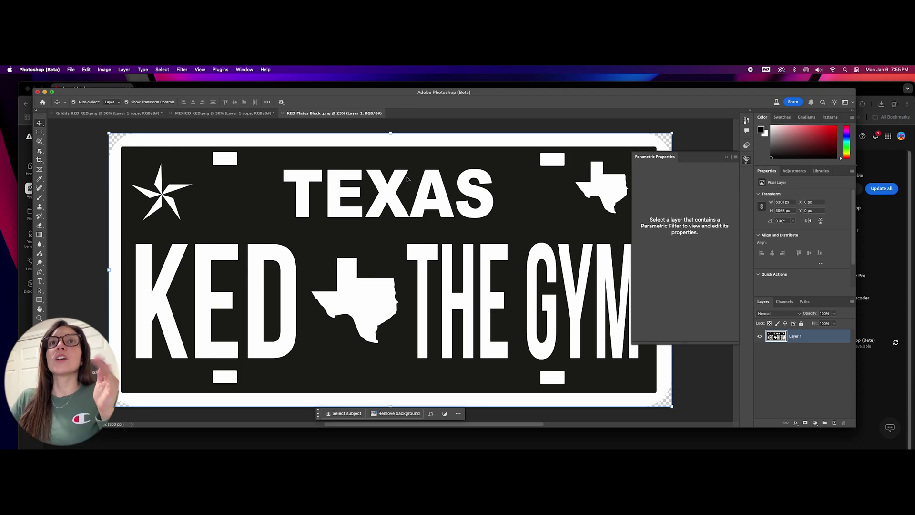
- Apply Embroidery to the plate, trying density 80 and 300 before settling on 150
{"action": "left_click", "coordinate": [182, 70]}
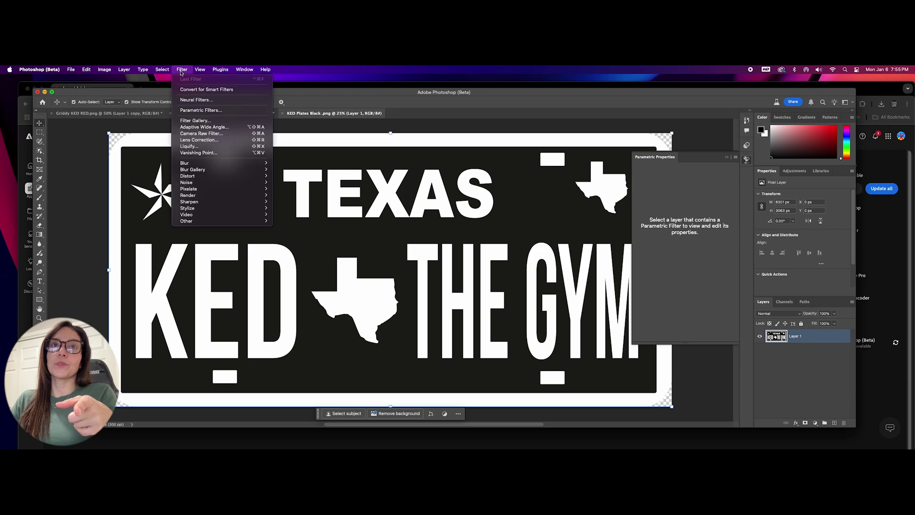
{"action": "left_click", "coordinate": [192, 111]}
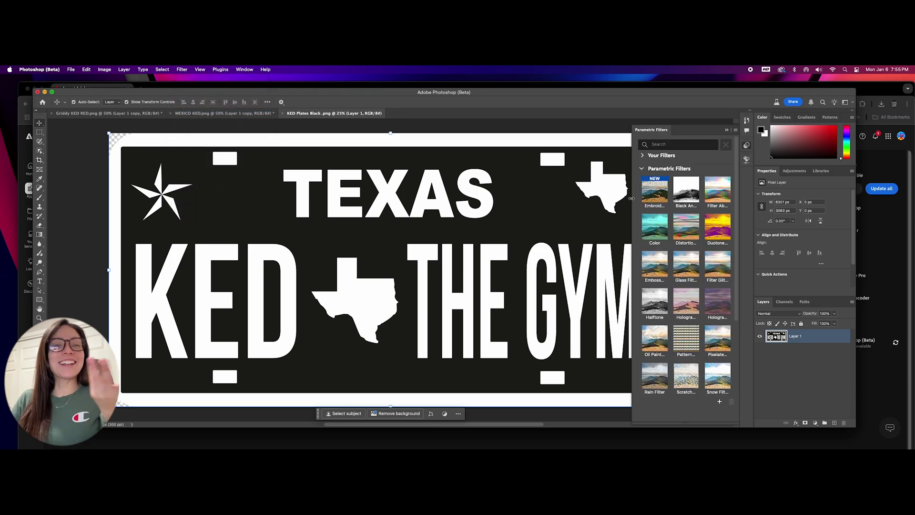
{"action": "left_click", "coordinate": [657, 191]}
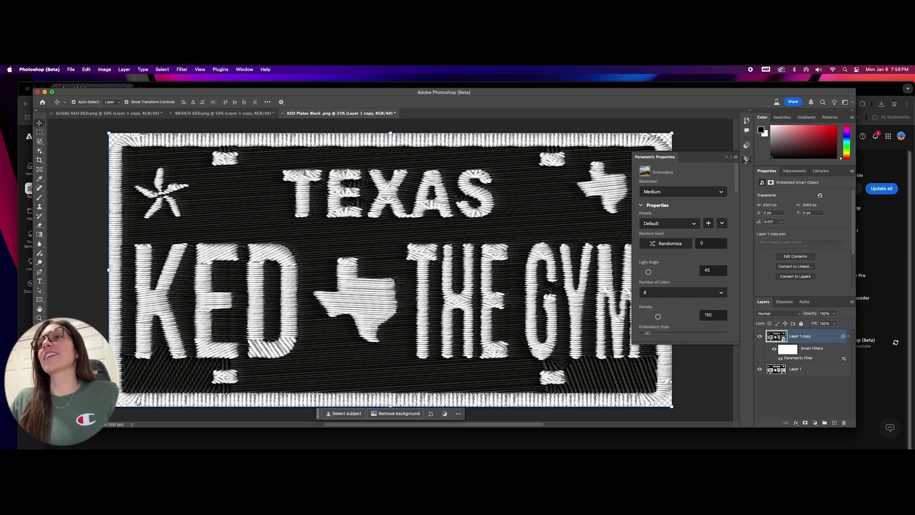
{"action": "left_click_drag", "start_coordinate": [658, 316], "coordinate": [600, 318]}
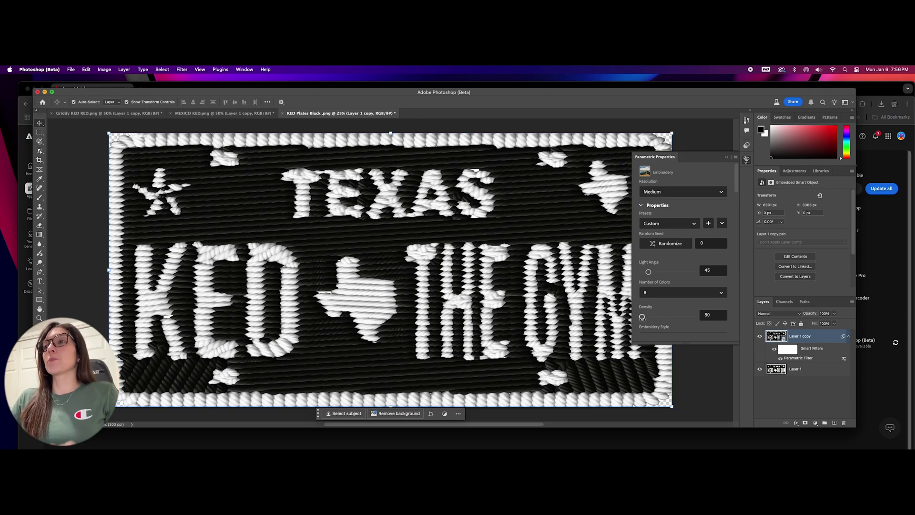
{"action": "left_click_drag", "start_coordinate": [642, 316], "coordinate": [716, 329]}
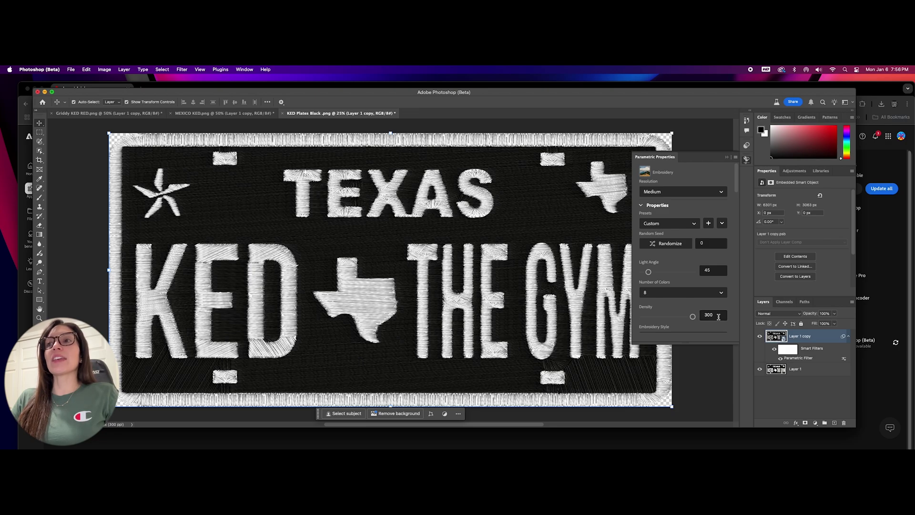
{"action": "double_click", "coordinate": [710, 315]}
{"action": "type", "text": "150"}
{"action": "key", "text": "Return"}
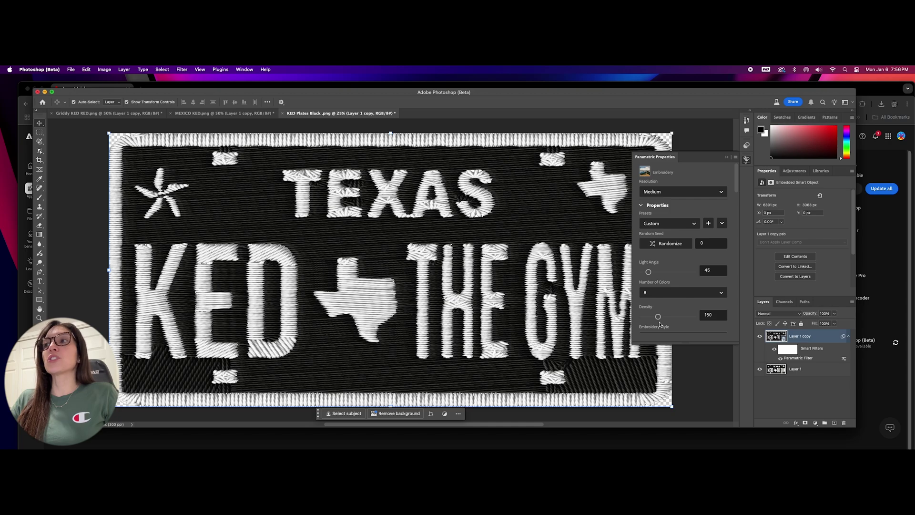
{"action": "left_click", "coordinate": [681, 293]}
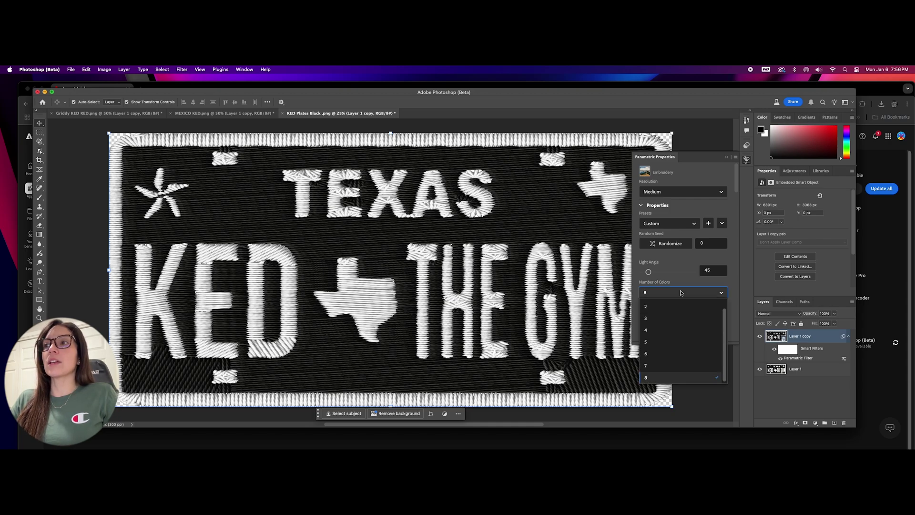
{"action": "left_click", "coordinate": [680, 292]}
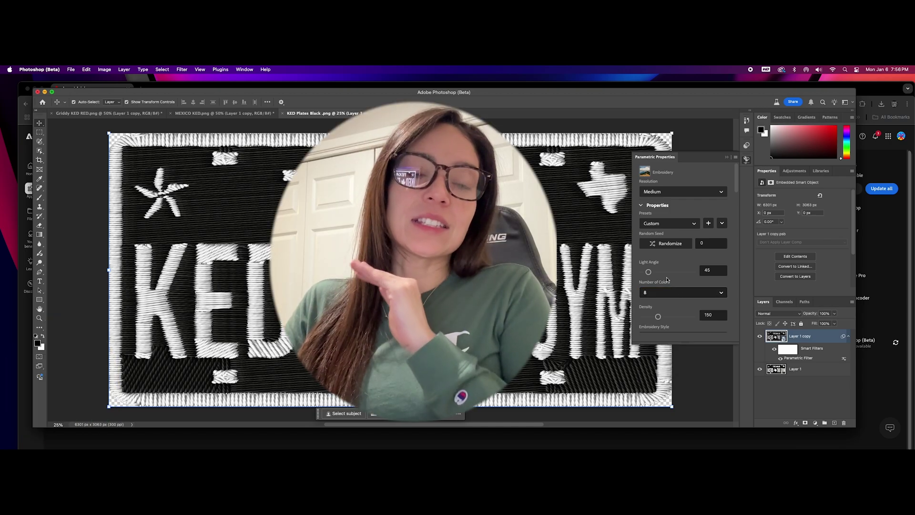